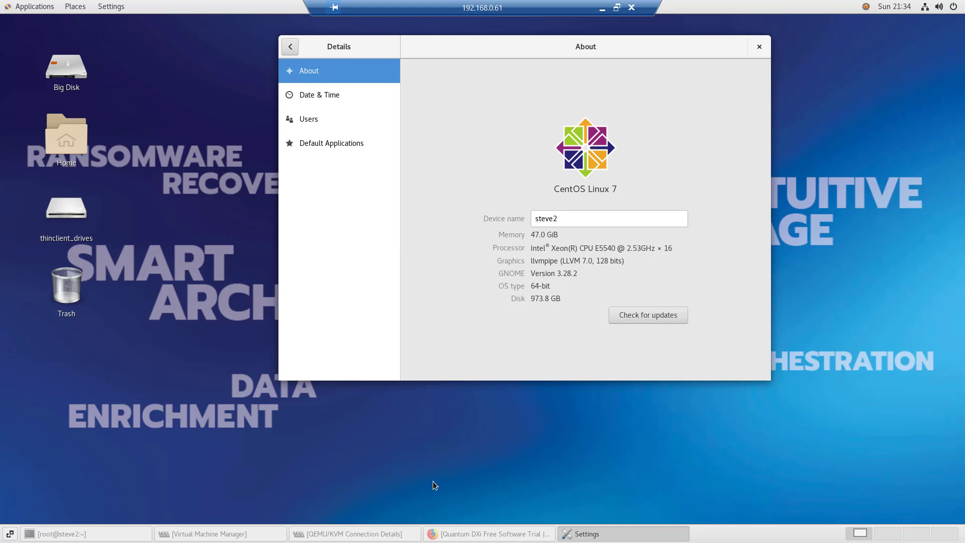
After checking the host's 47 GiB memory and 16-core Xeon CPU, bring Virtual Machine Manager forward
{"action": "left_click", "coordinate": [230, 536]}
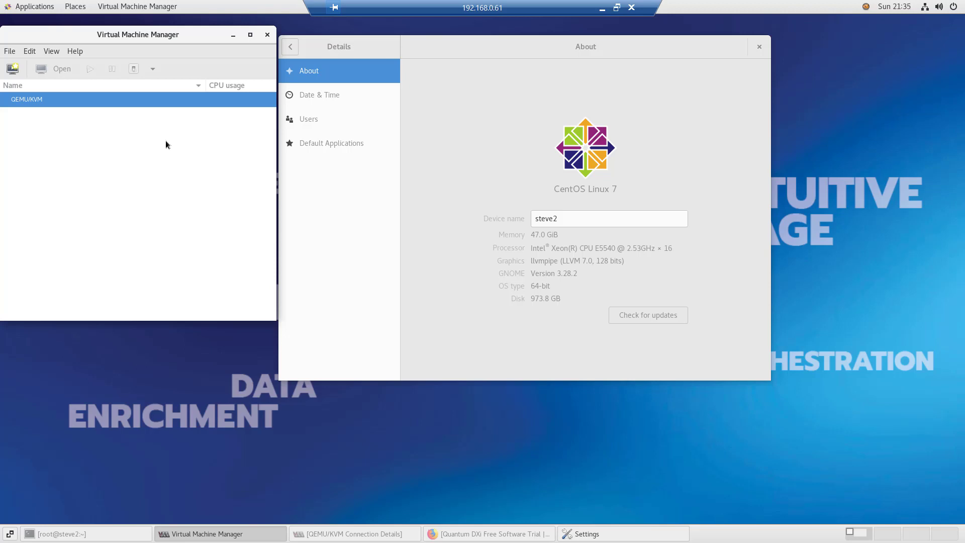
Look over the DXi V5000 download page and the Forum V home page, then minimize Firefox
{"action": "left_click", "coordinate": [483, 536]}
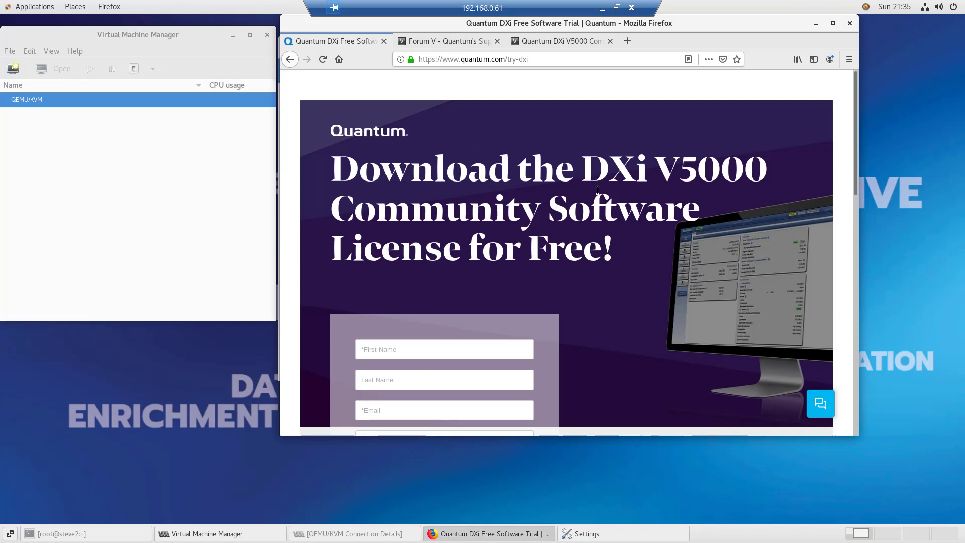
{"action": "scroll", "coordinate": [599, 196], "scroll_direction": "down", "scroll_amount": 2}
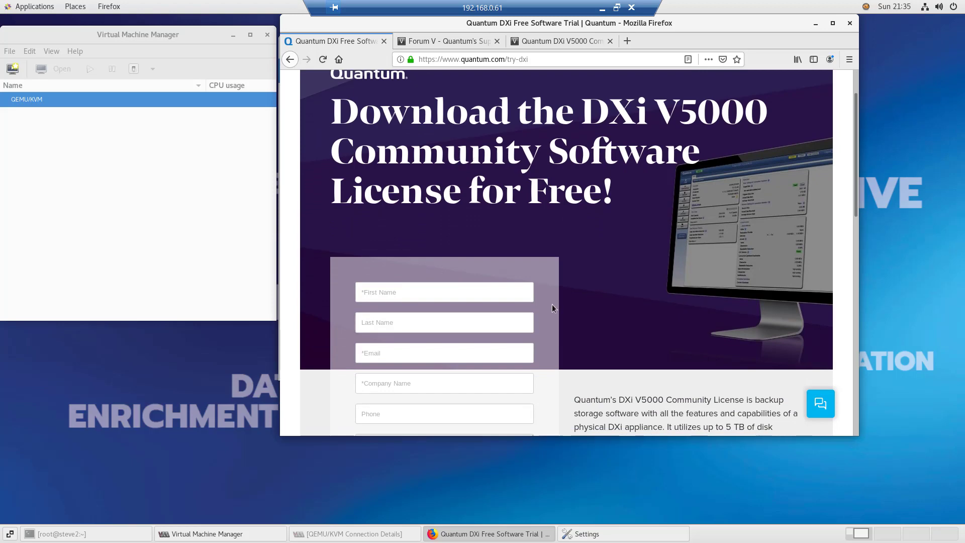
{"action": "left_click", "coordinate": [462, 42]}
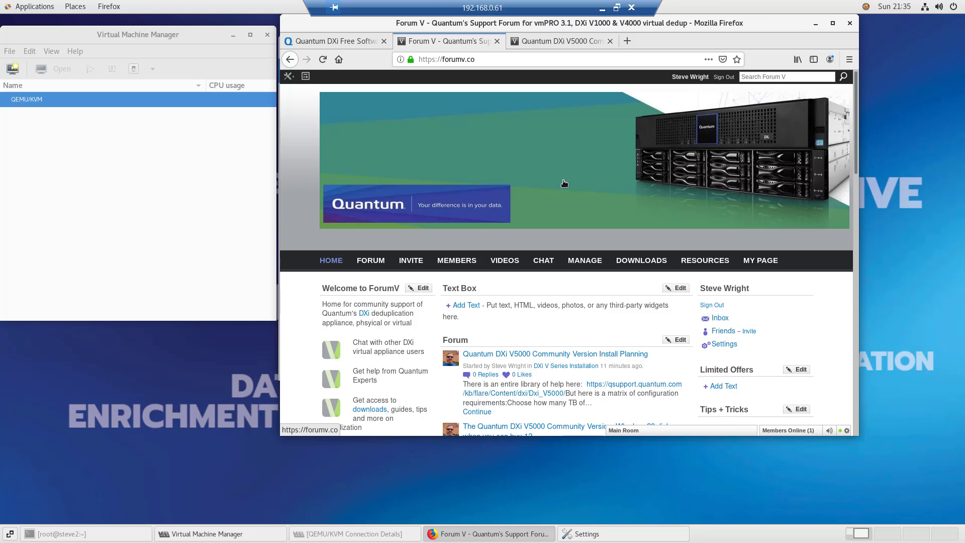
{"action": "scroll", "coordinate": [549, 123], "scroll_direction": "down", "scroll_amount": 2}
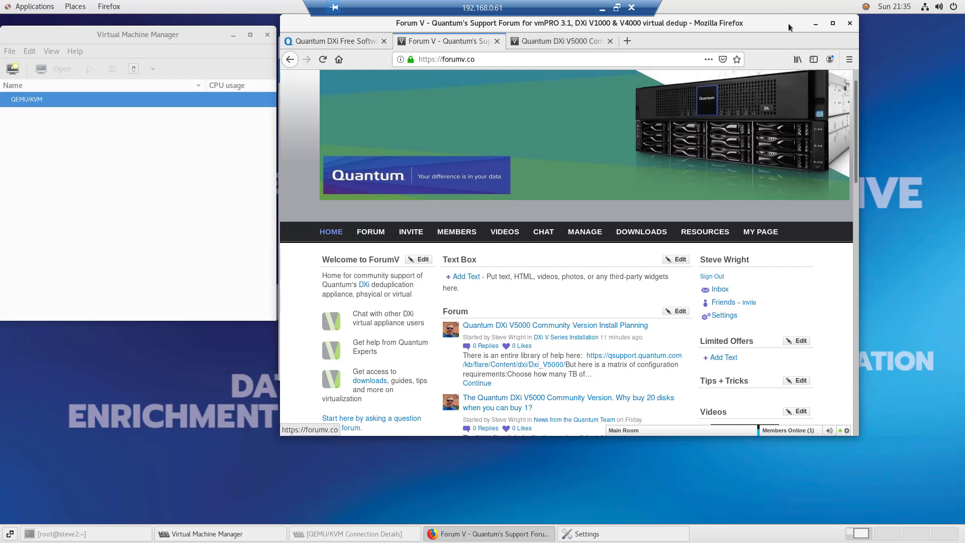
{"action": "left_click", "coordinate": [819, 26]}
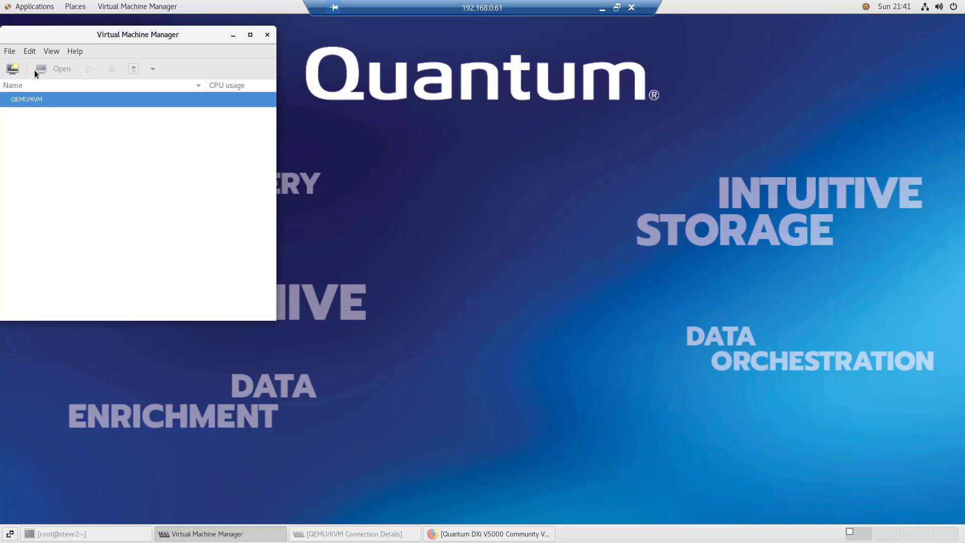
Start a new VM from local install media using the Build38 DXi ISO, with auto-detect off
{"action": "left_click", "coordinate": [13, 69]}
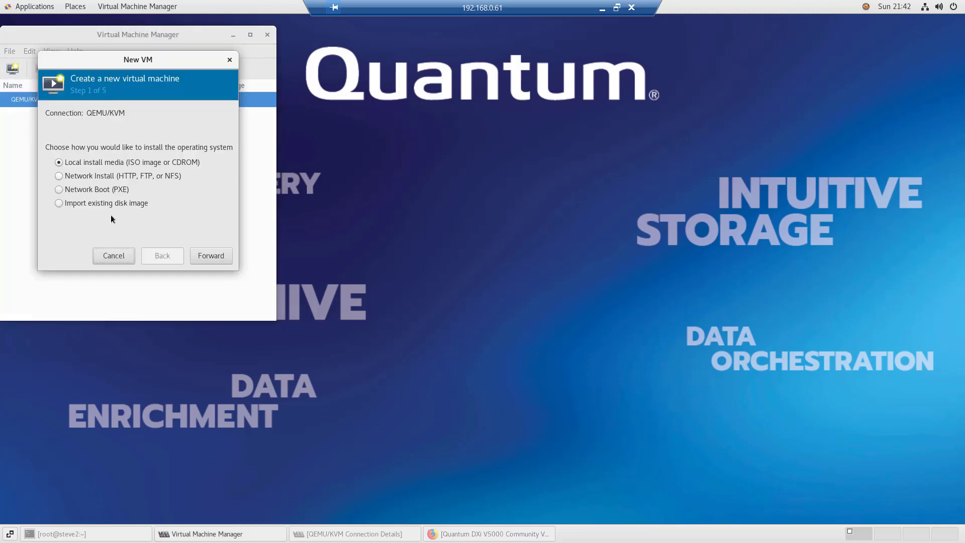
{"action": "left_click", "coordinate": [213, 258]}
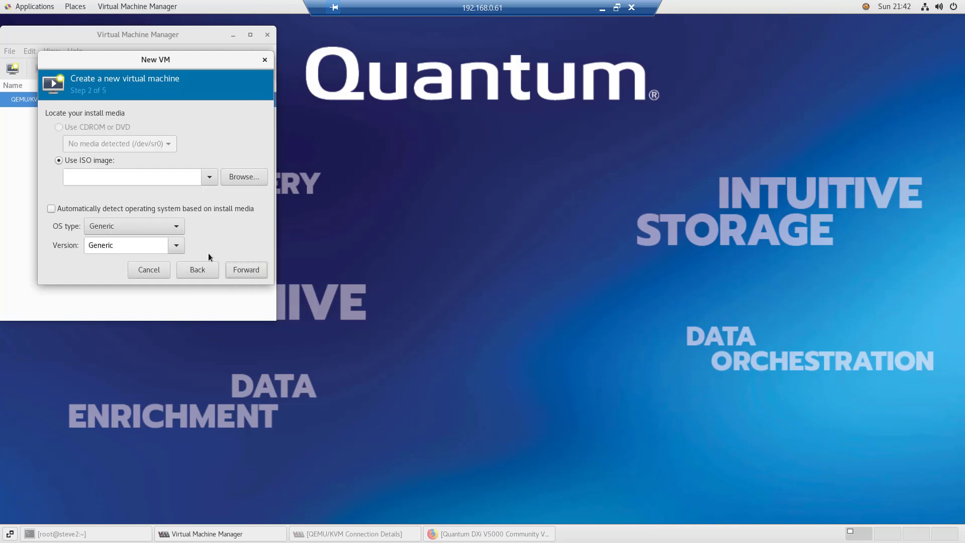
{"action": "left_click", "coordinate": [209, 177]}
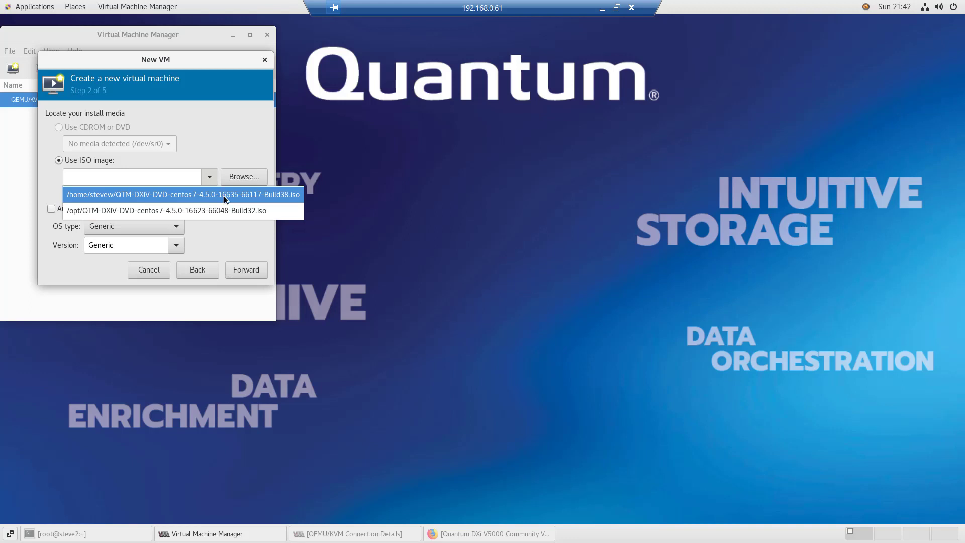
{"action": "left_click", "coordinate": [225, 199]}
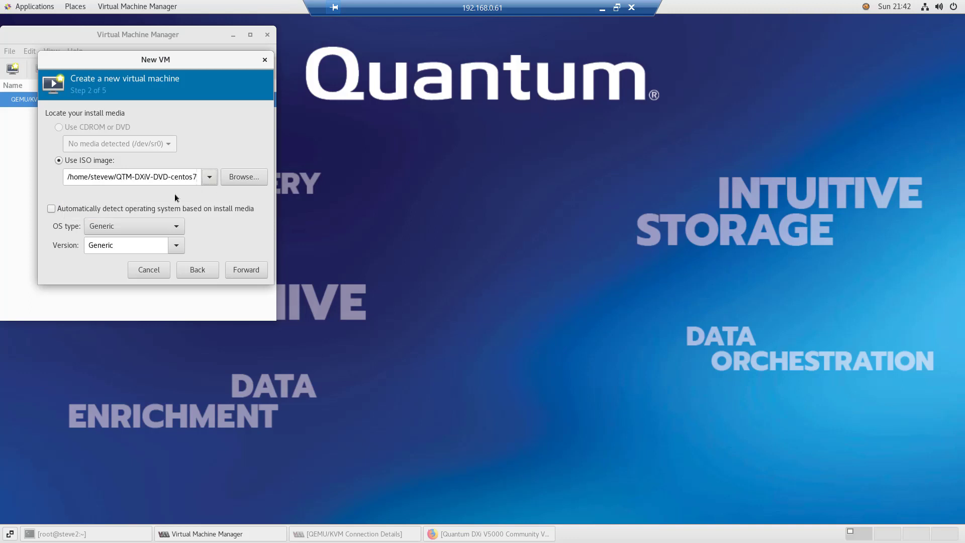
{"action": "left_click", "coordinate": [52, 209]}
{"action": "left_click", "coordinate": [51, 209]}
Set the OS type to Linux and the version to CentOS 7, then go forward
{"action": "left_click", "coordinate": [177, 226]}
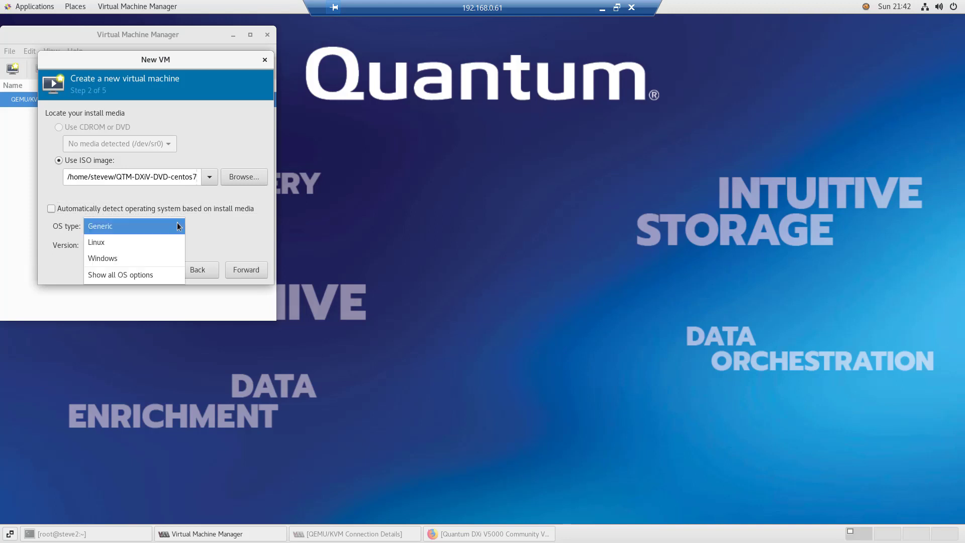
{"action": "left_click", "coordinate": [150, 243]}
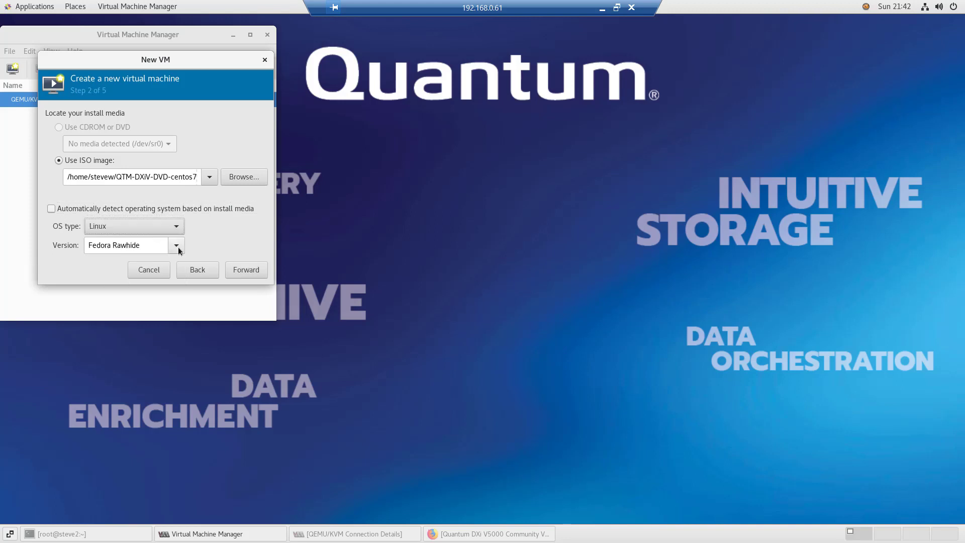
{"action": "left_click", "coordinate": [176, 245]}
{"action": "left_click", "coordinate": [152, 261]}
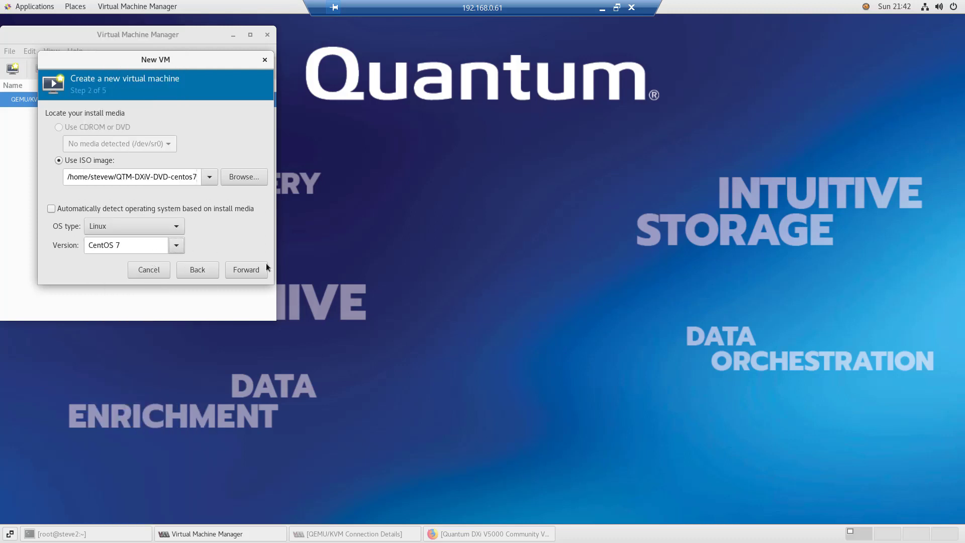
{"action": "left_click", "coordinate": [246, 270]}
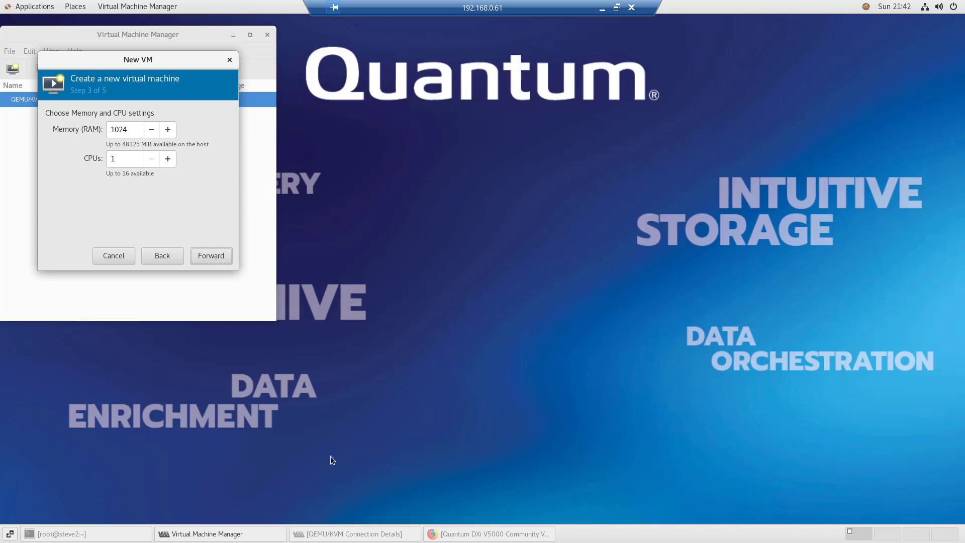
Following the forum sizing table, give the VM 20000 MiB memory and 6 CPUs, and choose custom storage
{"action": "left_click", "coordinate": [467, 534]}
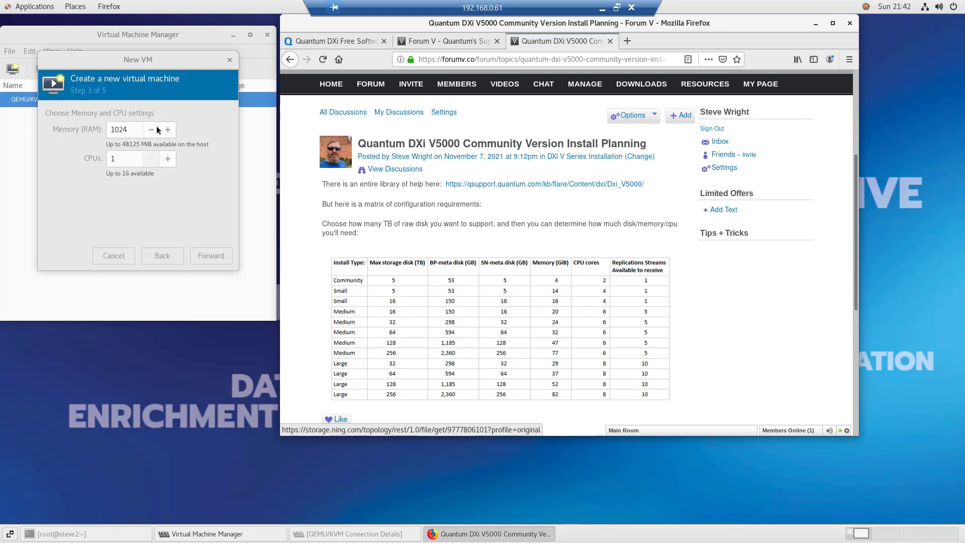
{"action": "left_click", "coordinate": [134, 131]}
{"action": "type", "text": "20000"}
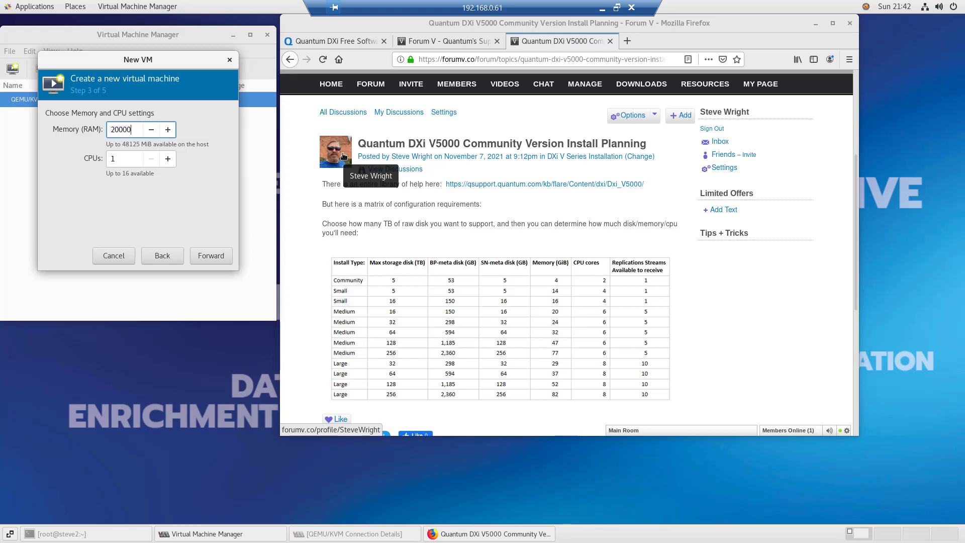
{"action": "key", "text": "Tab"}
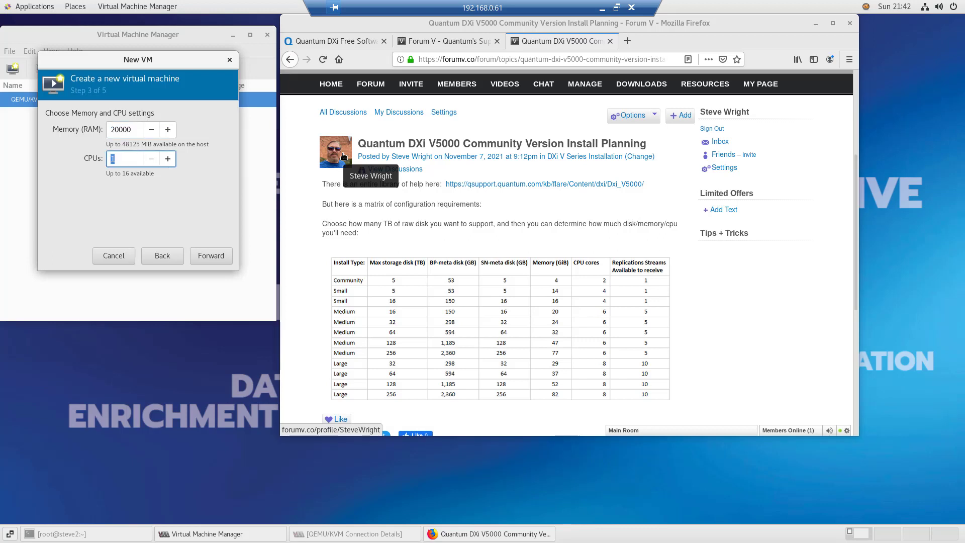
{"action": "type", "text": "6"}
{"action": "left_click", "coordinate": [211, 256]}
{"action": "left_click", "coordinate": [58, 174]}
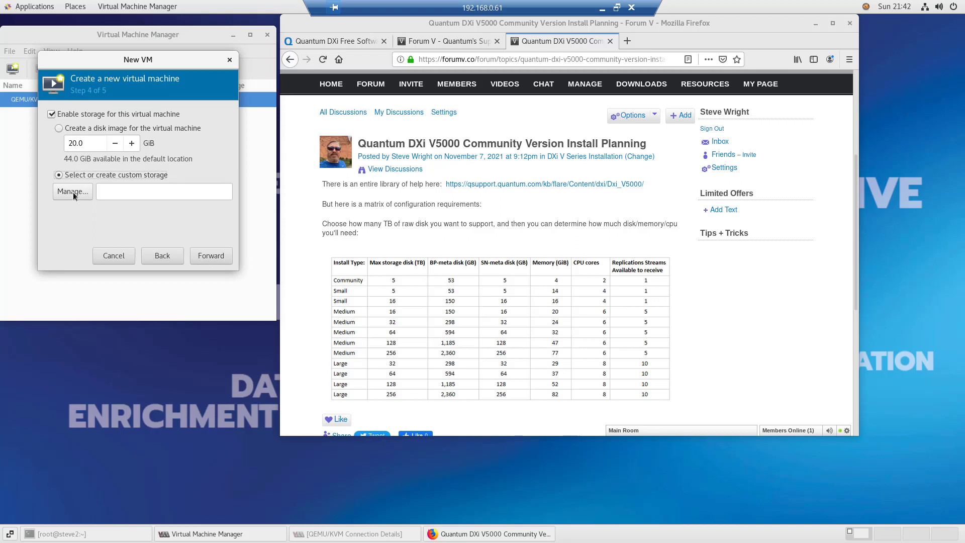
Choose the DXi2-1.boot volume from the BigDisk pool as the VM's disk and continue
{"action": "left_click", "coordinate": [74, 192]}
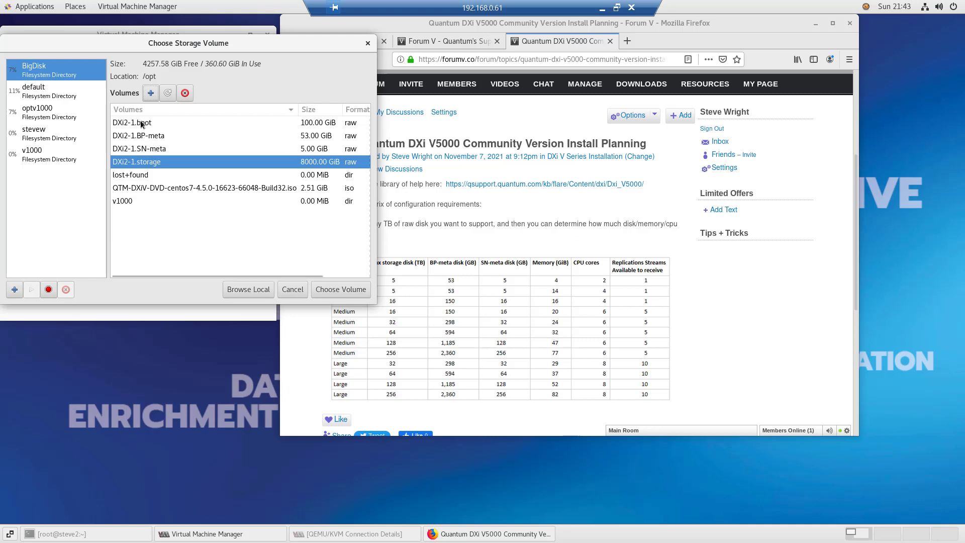
{"action": "left_click", "coordinate": [147, 125]}
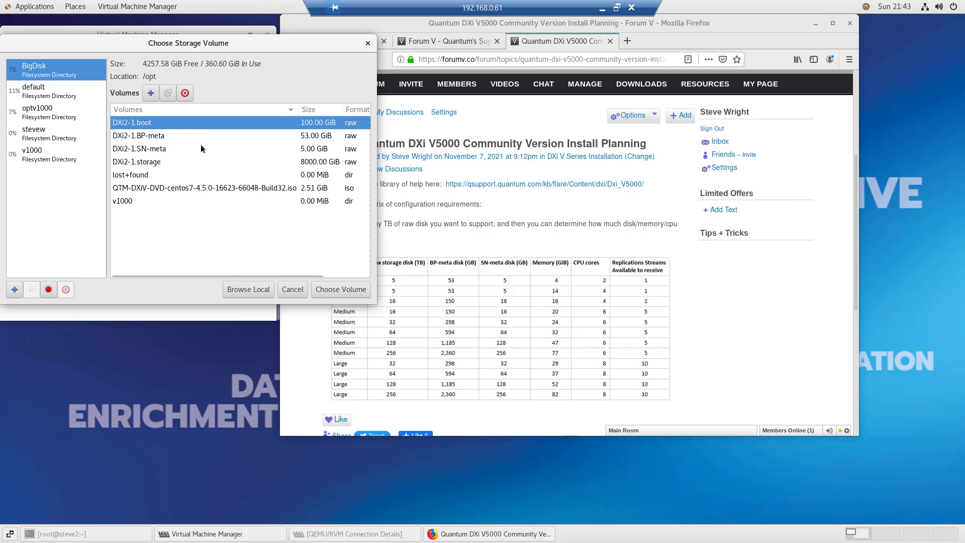
{"action": "left_click", "coordinate": [336, 289]}
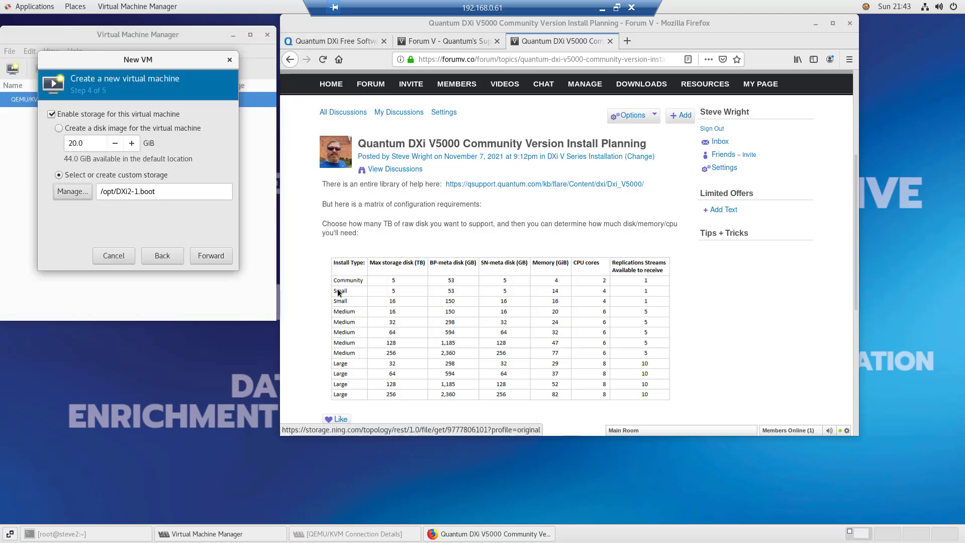
{"action": "left_click", "coordinate": [220, 259]}
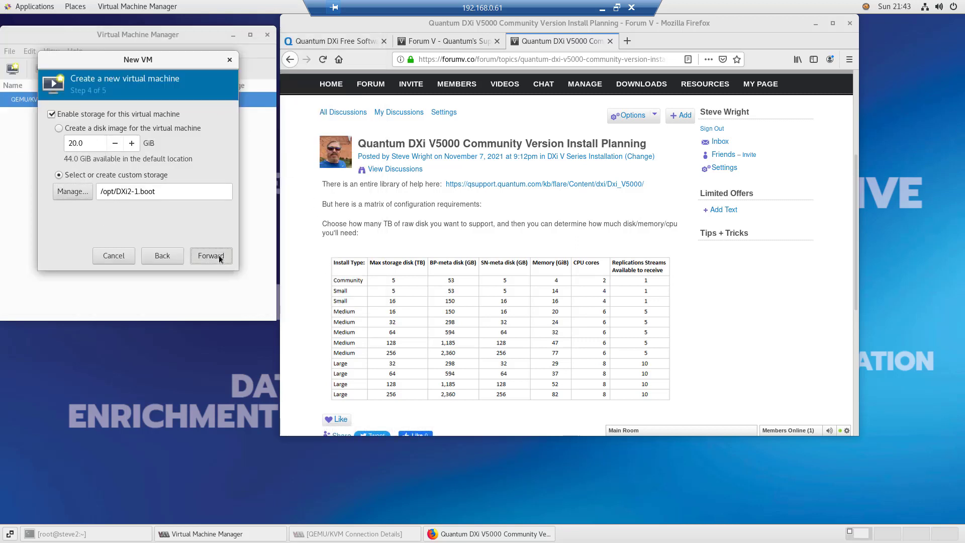
Name the VM DXi2-1, enable 'Customize configuration before install', and finish the wizard
{"action": "triple_click", "coordinate": [139, 129]}
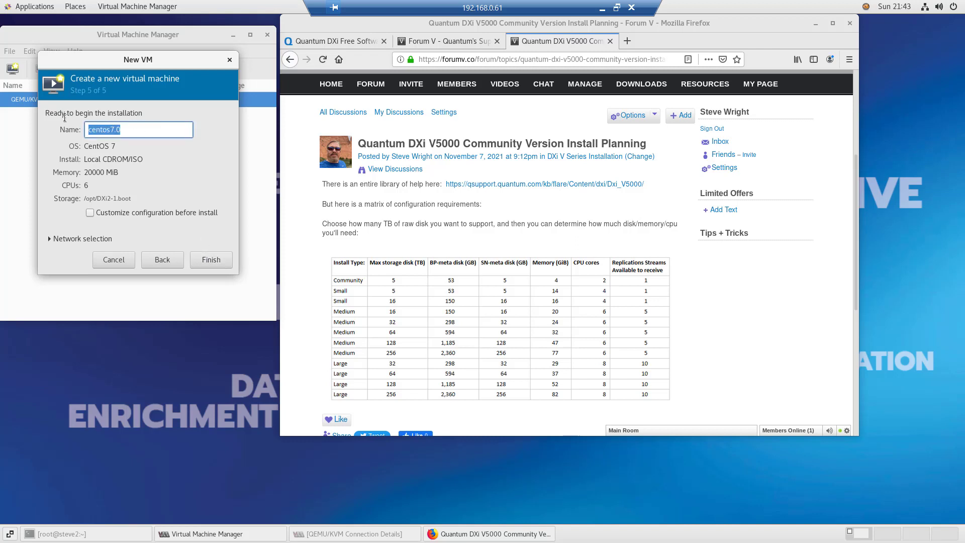
{"action": "type", "text": "DXi"}
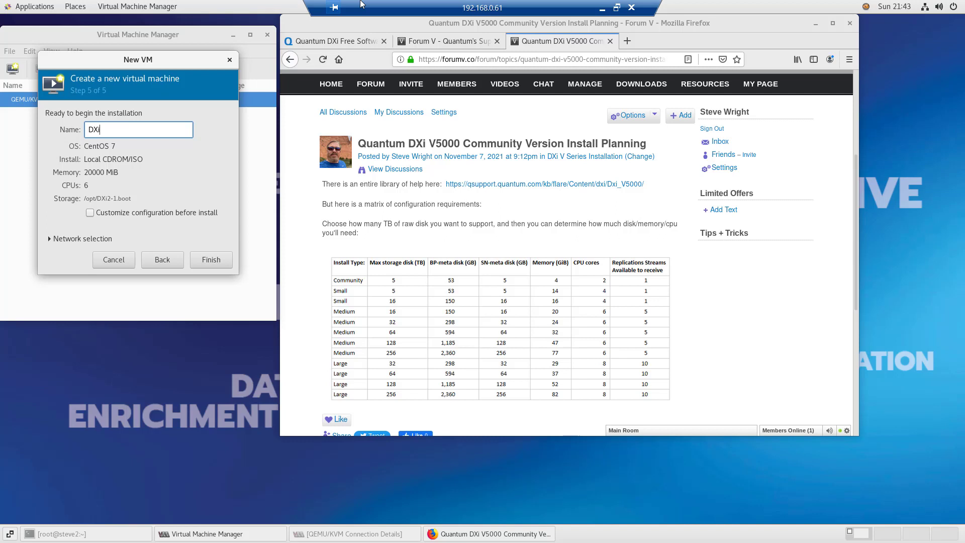
{"action": "type", "text": "2-1"}
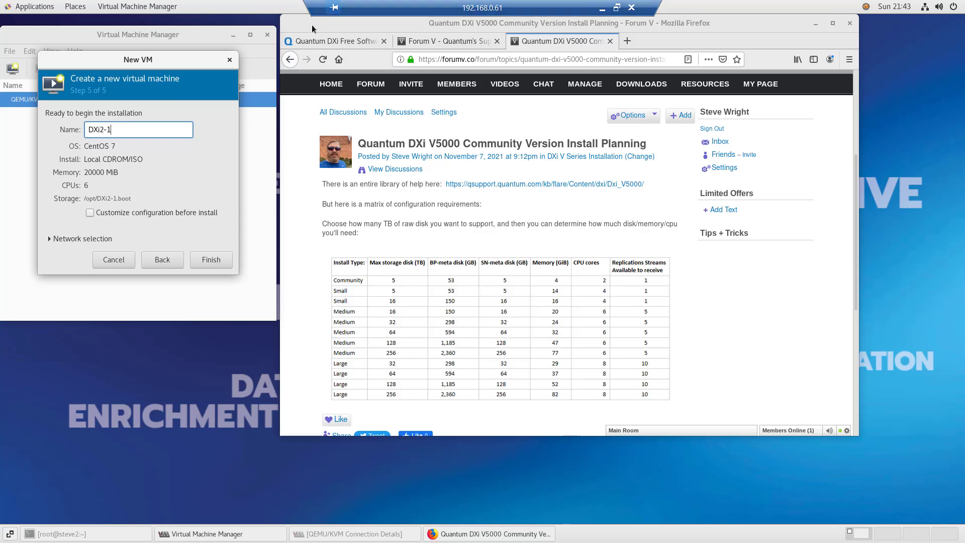
{"action": "left_click", "coordinate": [90, 213]}
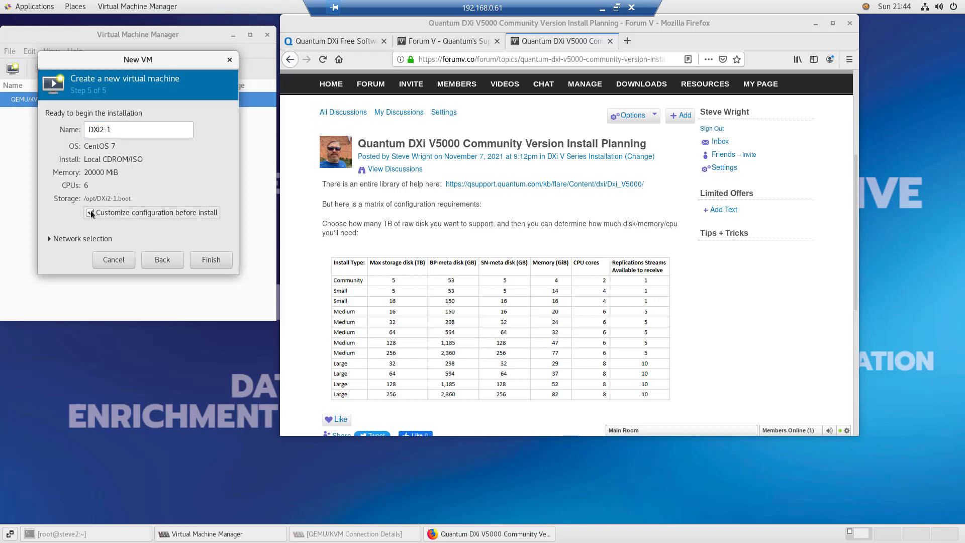
{"action": "left_click", "coordinate": [49, 239]}
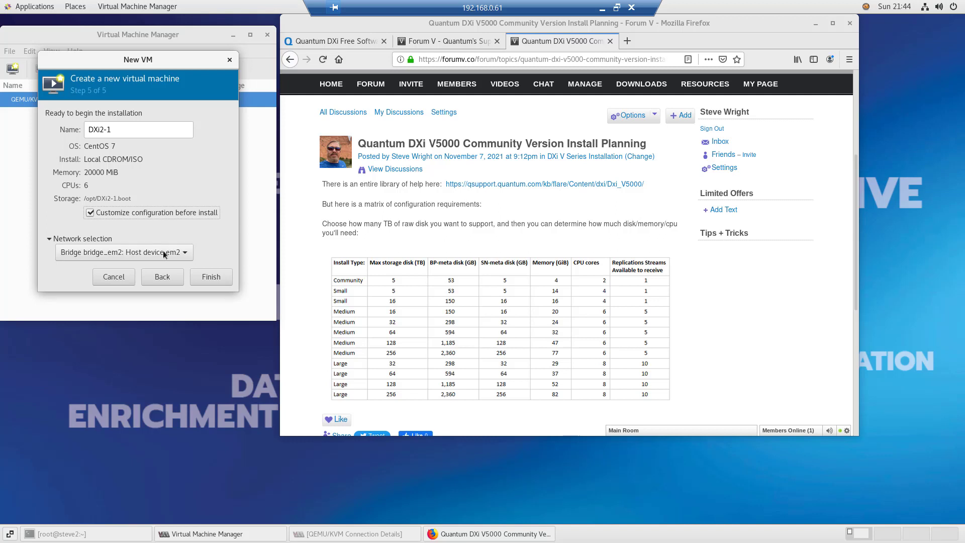
{"action": "left_click", "coordinate": [211, 276]}
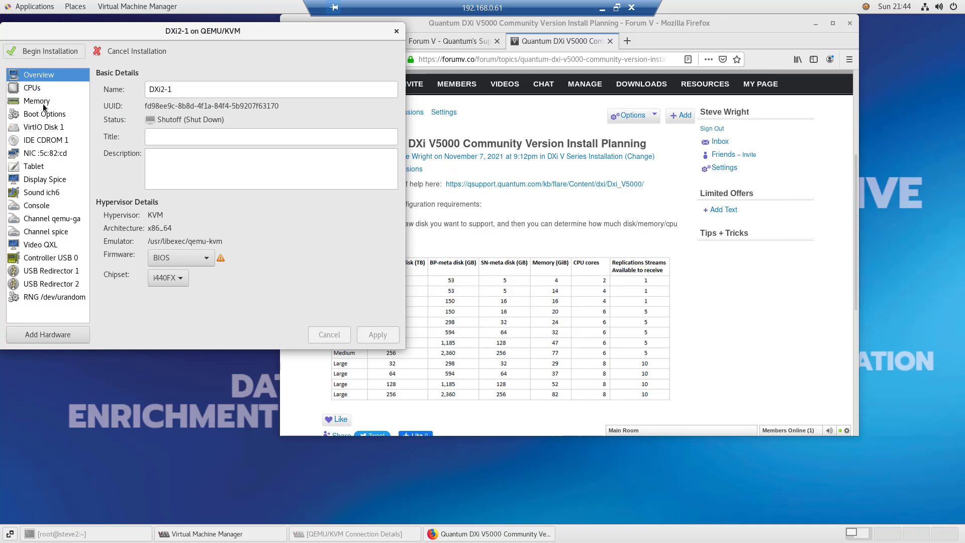
Change VirtIO Disk 1's disk bus to SCSI and apply the change
{"action": "left_click", "coordinate": [49, 129]}
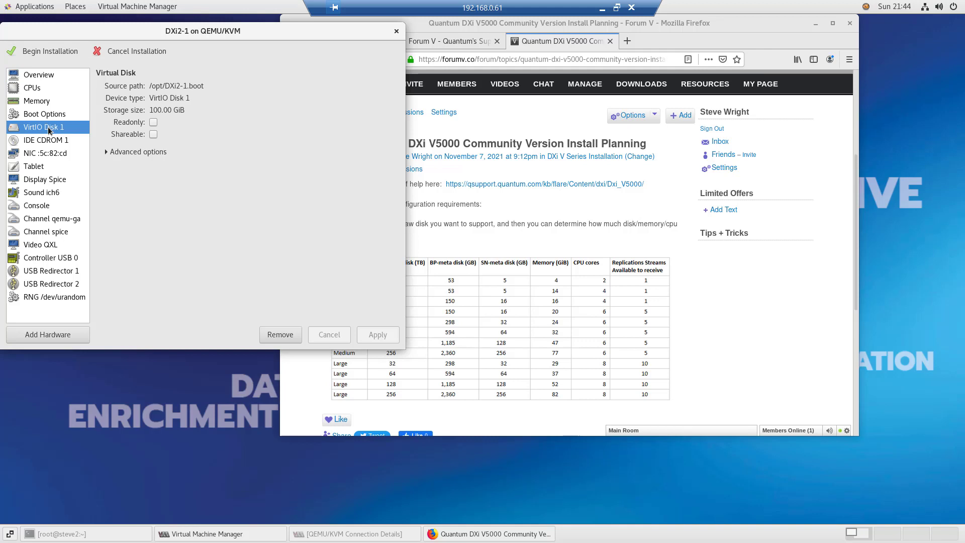
{"action": "left_click", "coordinate": [117, 153]}
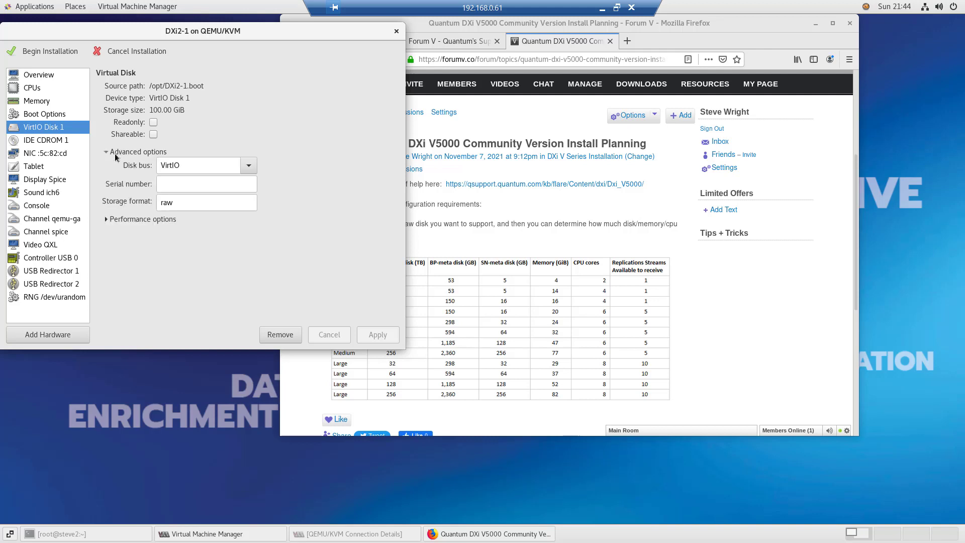
{"action": "left_click", "coordinate": [248, 167]}
{"action": "left_click", "coordinate": [187, 217]}
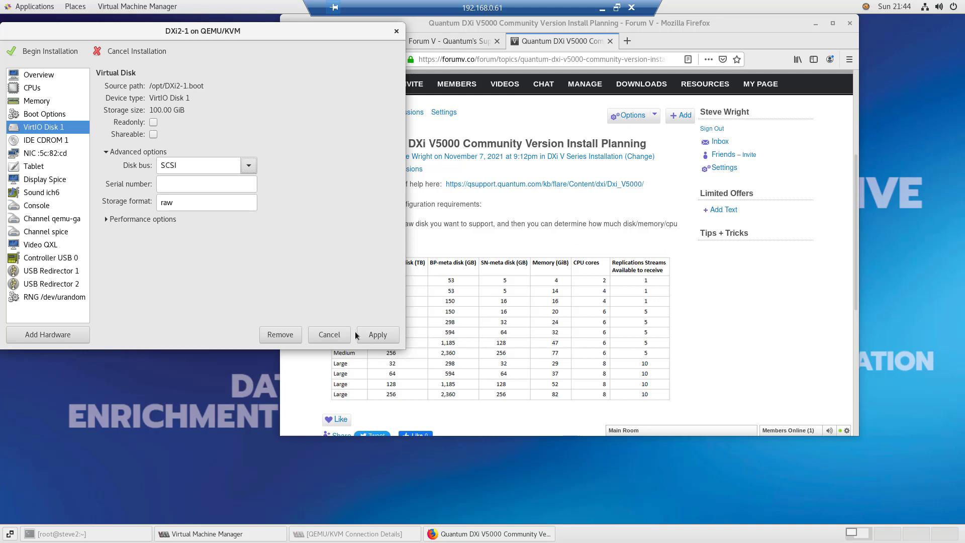
{"action": "left_click", "coordinate": [370, 337]}
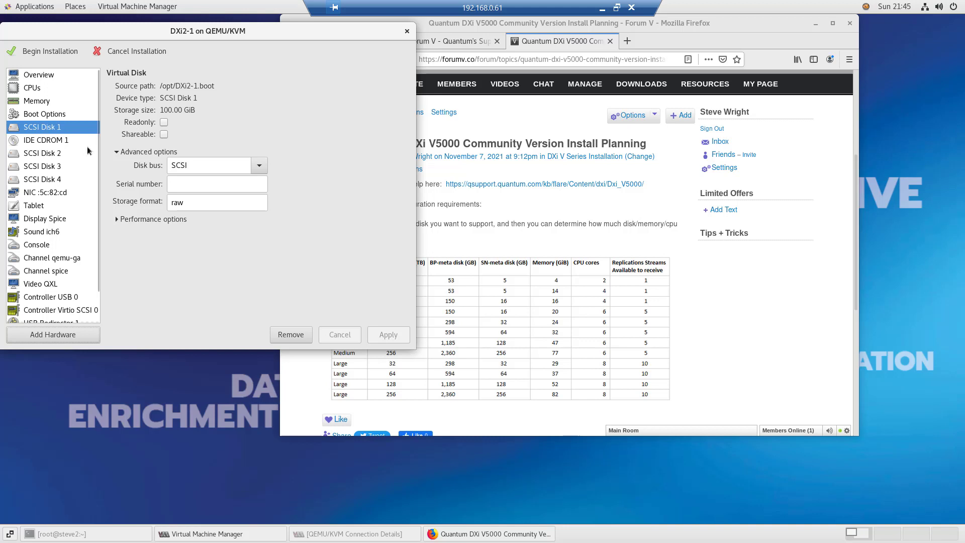
Check the BP-meta, SN-meta and 8000 GiB storage SCSI disks
{"action": "left_click", "coordinate": [44, 155]}
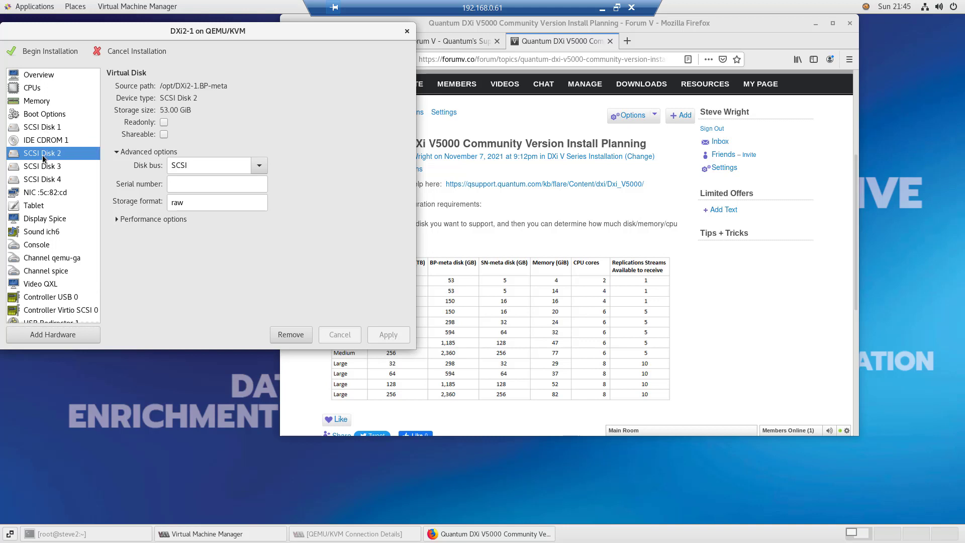
{"action": "left_click", "coordinate": [49, 169]}
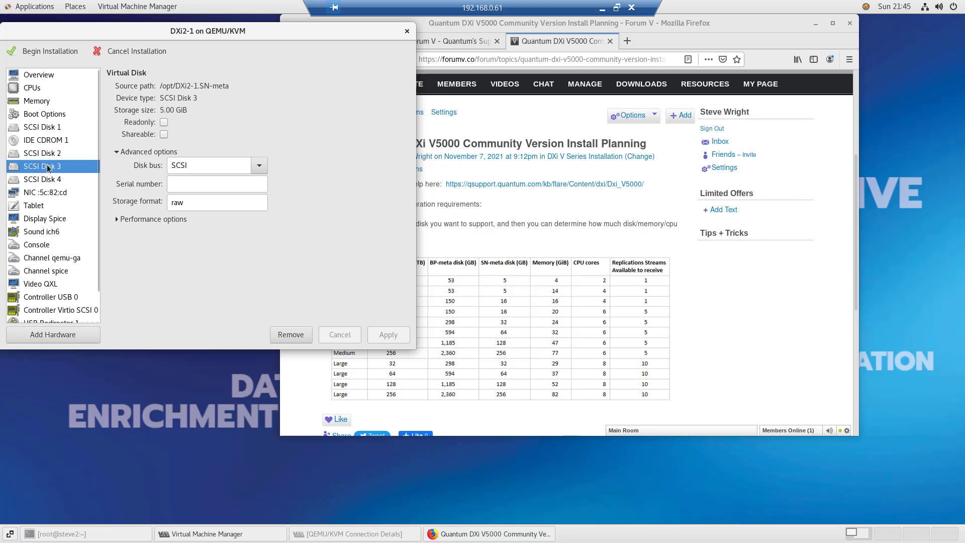
{"action": "left_click", "coordinate": [56, 182]}
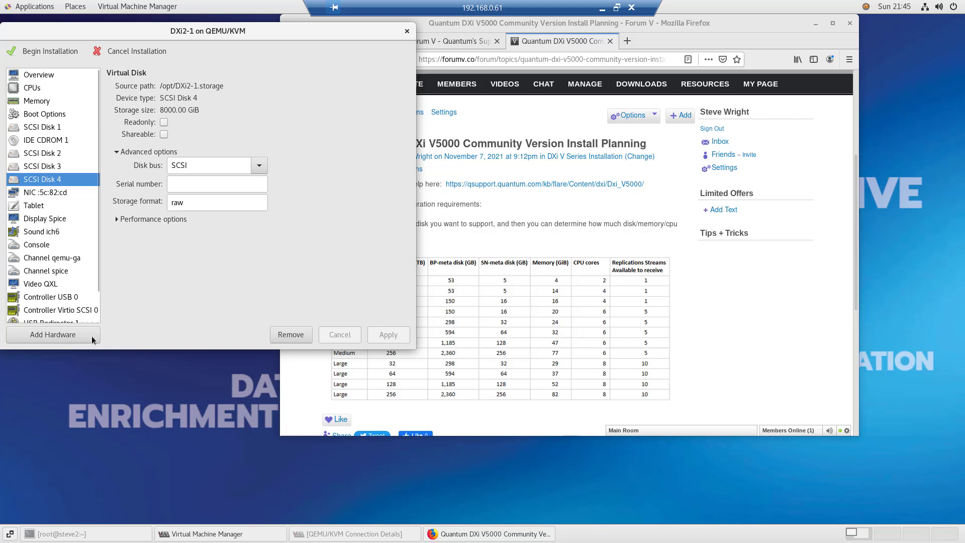
Begin installation, stop the autoboot countdown, and boot the first DXi V5000 installer entry
{"action": "left_click", "coordinate": [58, 50]}
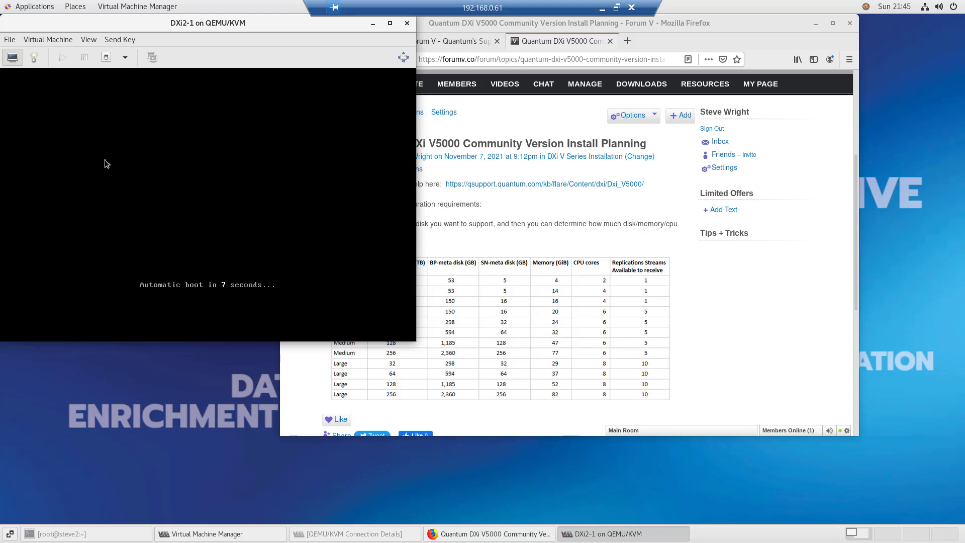
{"action": "key", "text": "Escape"}
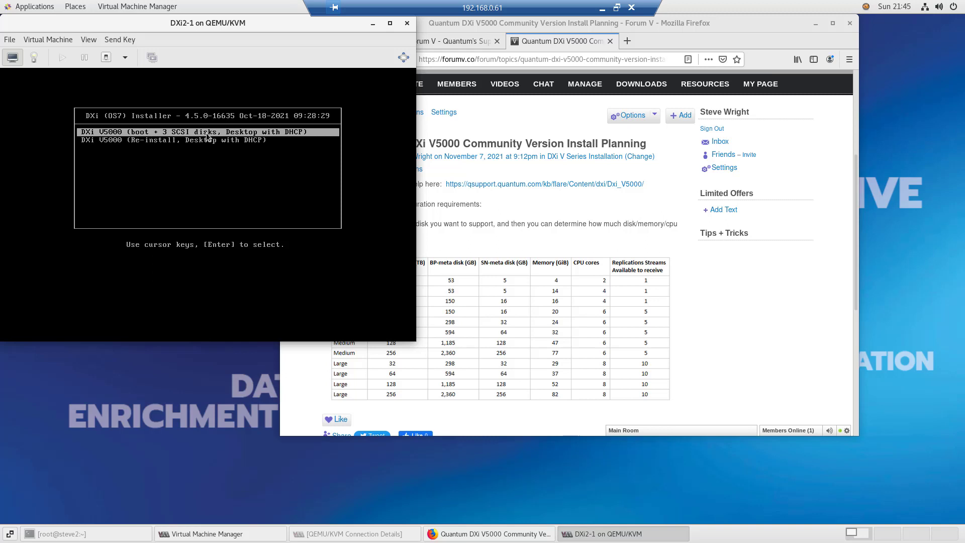
{"action": "key", "text": "Return"}
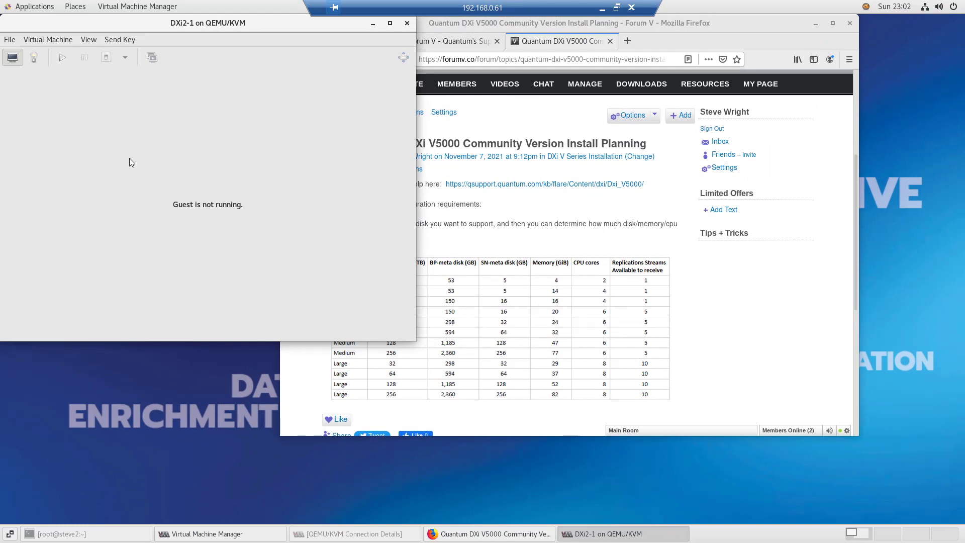
Power on DXi2-1 and confirm the small profile for setup
{"action": "left_click", "coordinate": [62, 59]}
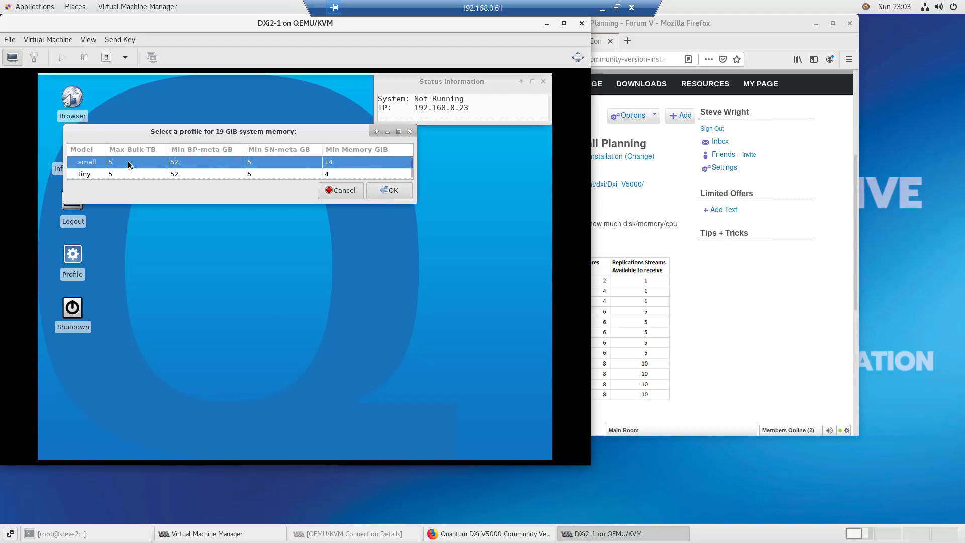
{"action": "left_click", "coordinate": [388, 189]}
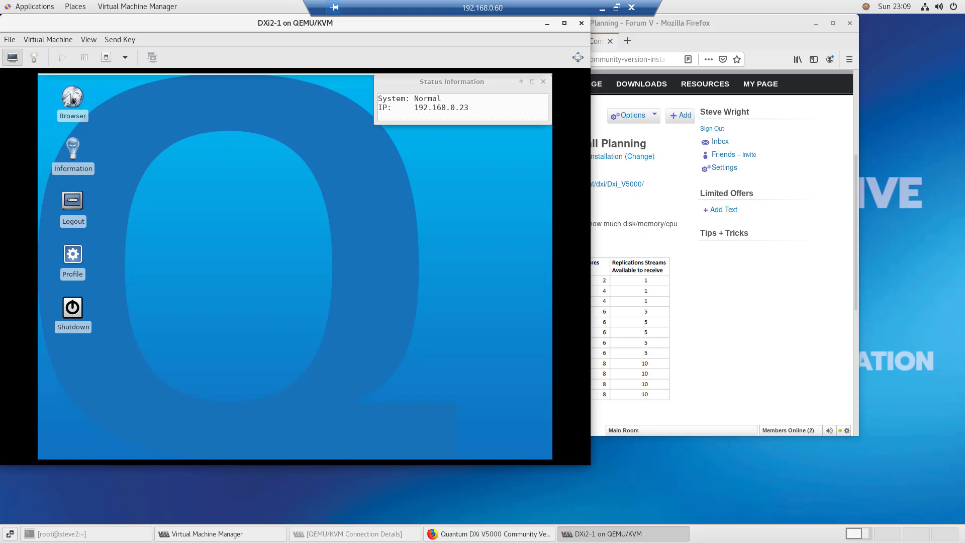
Open the guest browser, accept the security warning, and log in as administrator with the password
{"action": "double_click", "coordinate": [72, 101]}
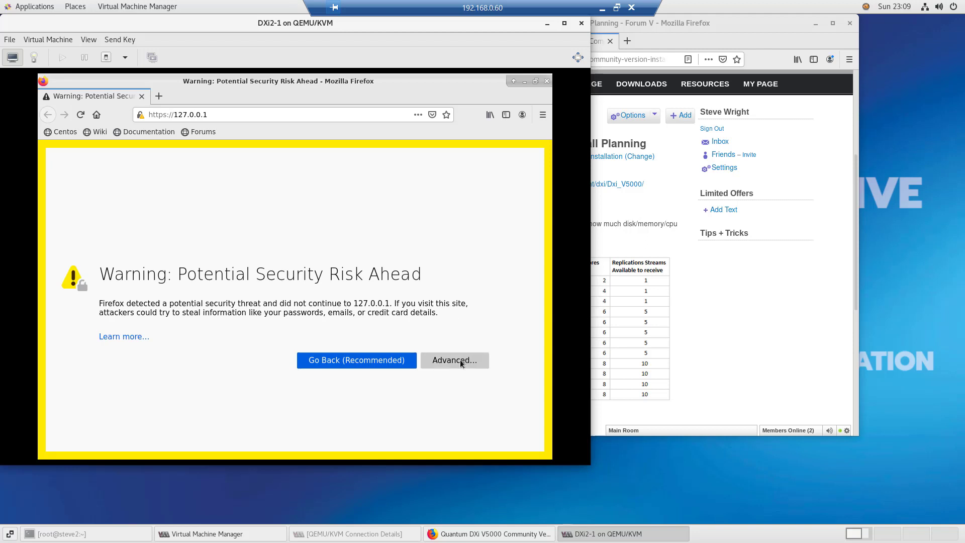
{"action": "left_click", "coordinate": [461, 362]}
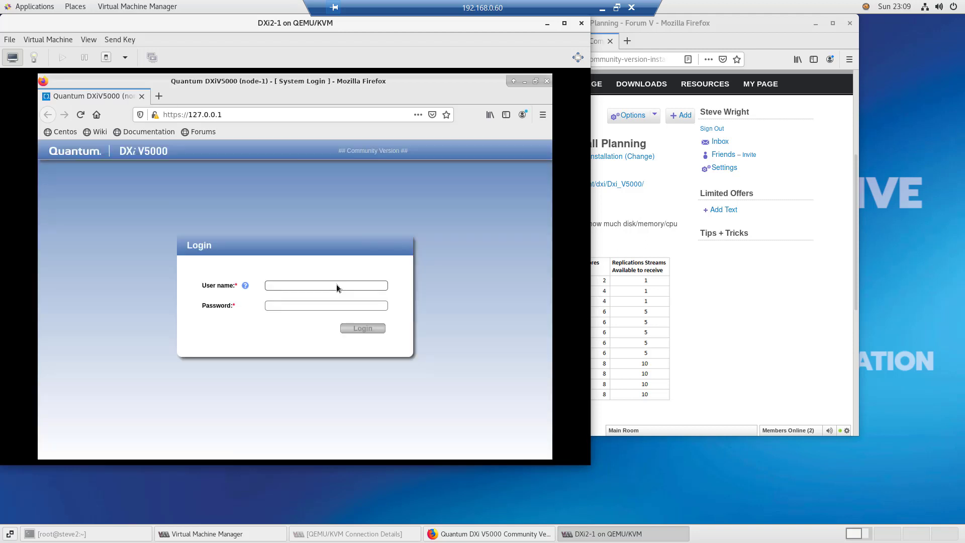
{"action": "type", "text": "adminpassword"}
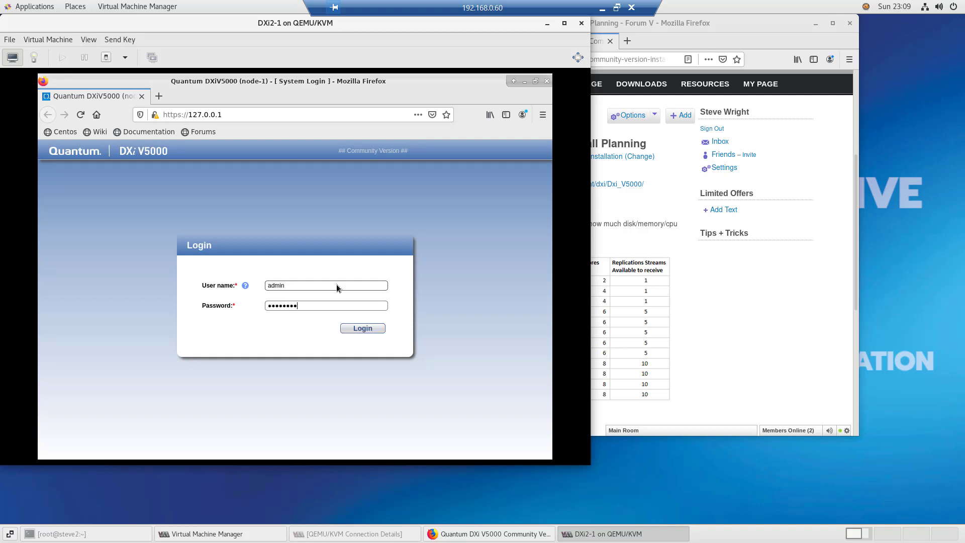
{"action": "key", "text": "Return"}
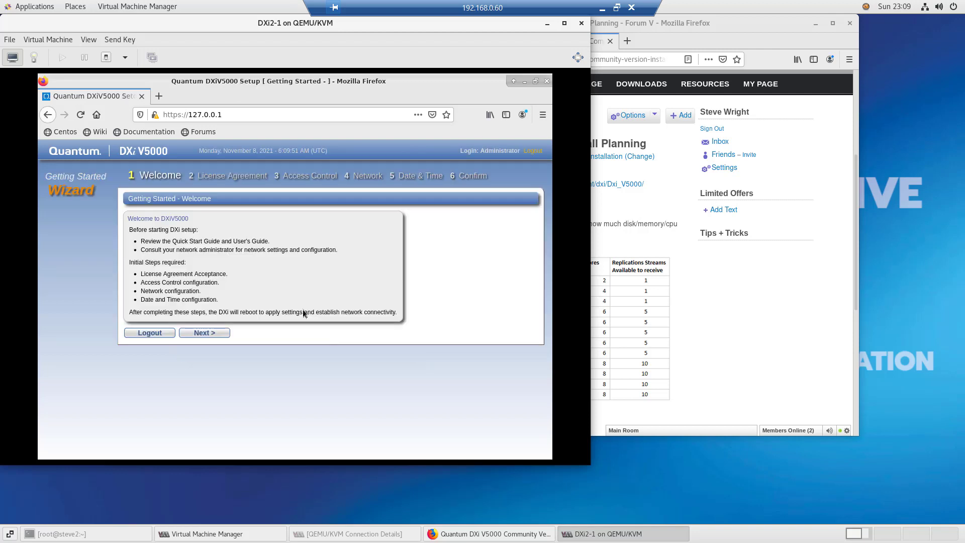